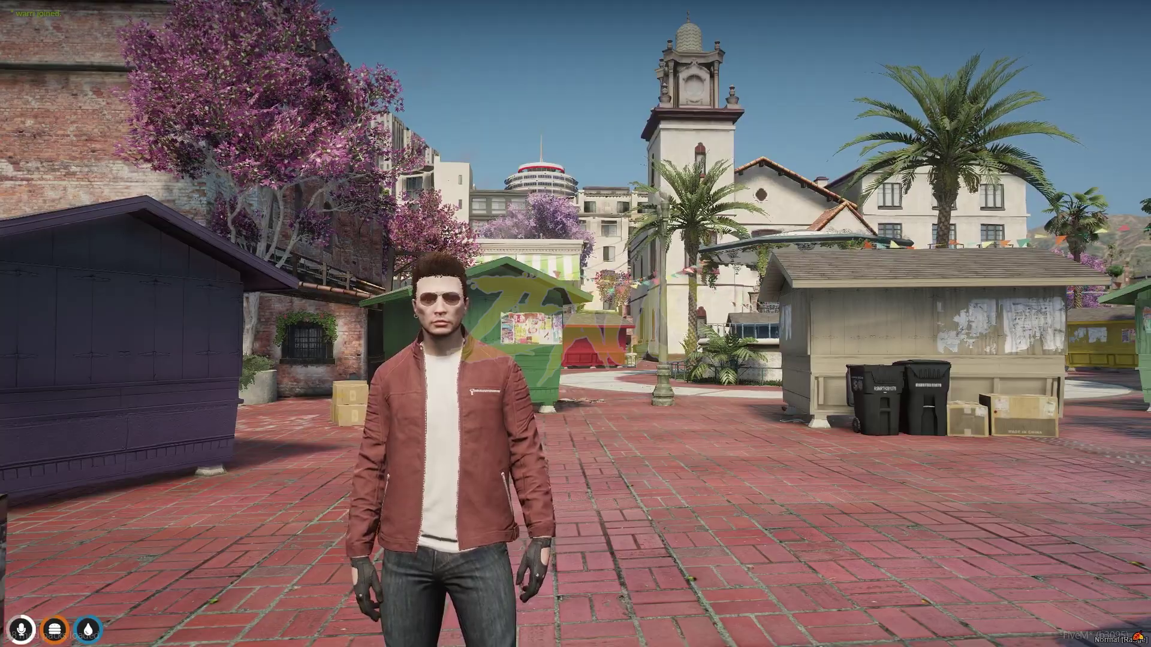
Step: Switch from the game to the Cfx.re forum post for the free Pause Map | Ved script
{"action": "key", "text": "alt+Tab"}
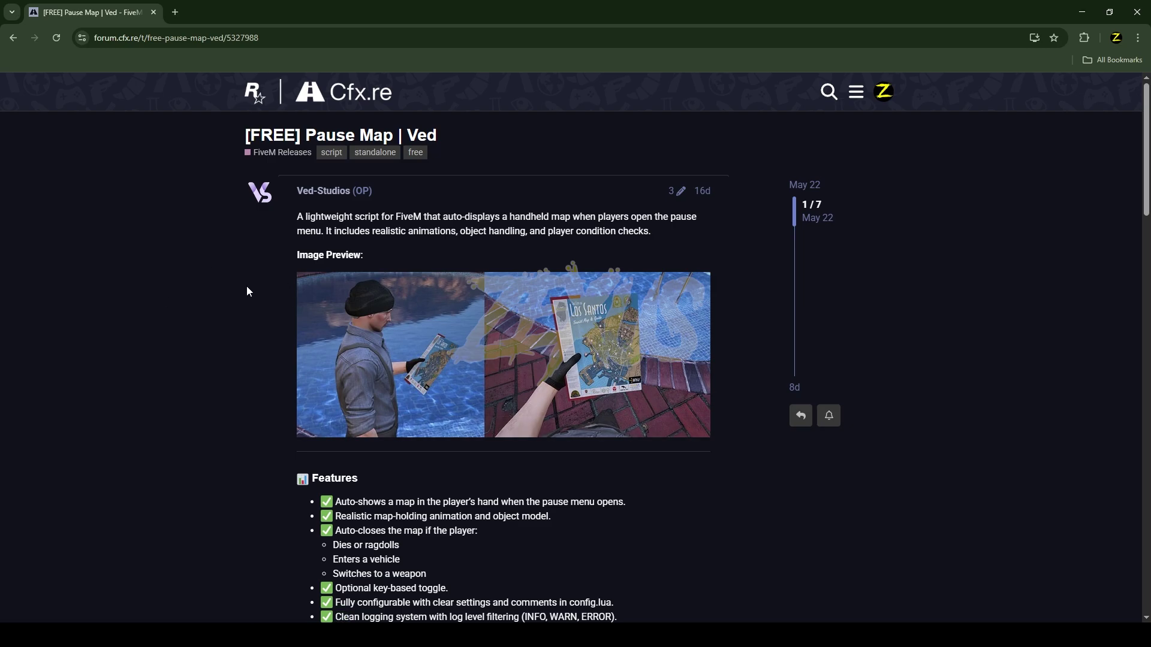
{"action": "scroll", "coordinate": [247, 286], "scroll_direction": "down", "scroll_amount": 5}
{"action": "scroll", "coordinate": [247, 286], "scroll_direction": "down", "scroll_amount": 4}
{"action": "scroll", "coordinate": [246, 286], "scroll_direction": "down", "scroll_amount": 3}
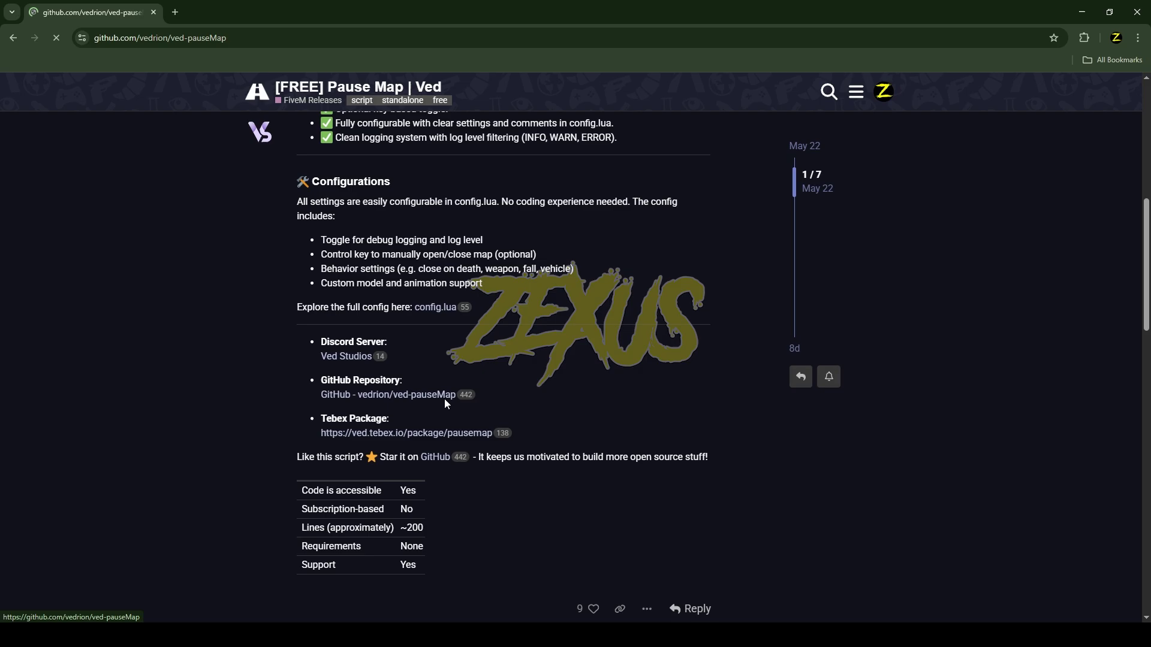
Step: Show the Download ZIP option for the ved-pauseMap GitHub repository code
{"action": "left_click", "coordinate": [720, 208]}
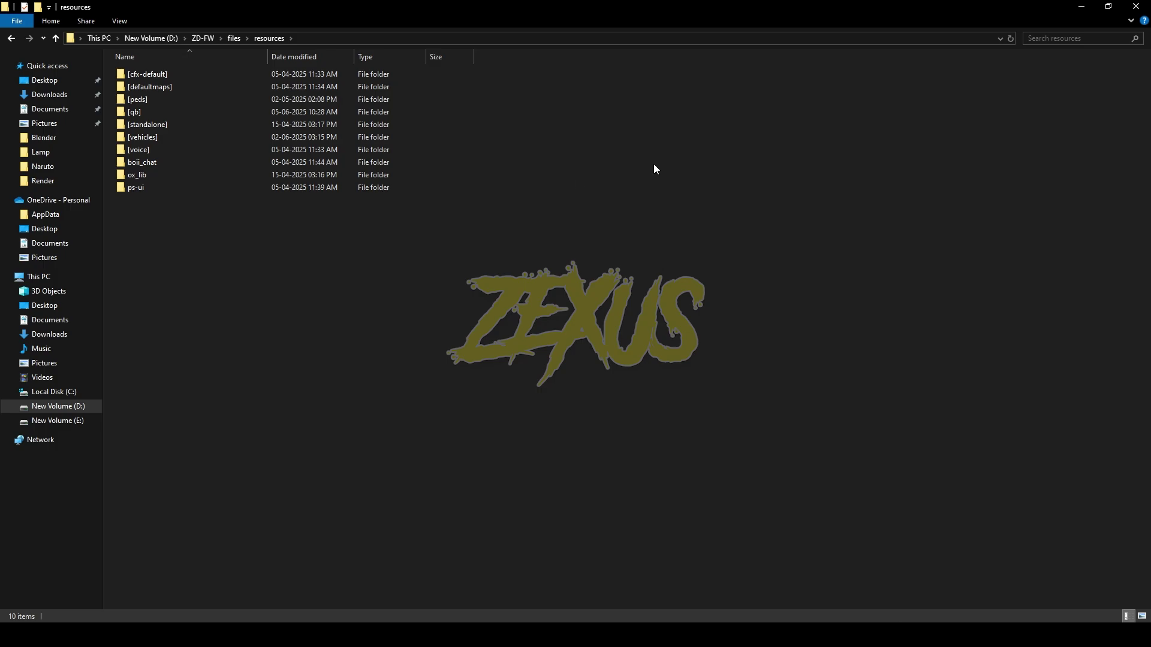
Step: Paste the script folder into [qb], rename it from ved-pauseMap-main to ved-pauseMap, and open it
{"action": "double_click", "coordinate": [238, 111]}
{"action": "key", "text": "ctrl+v"}
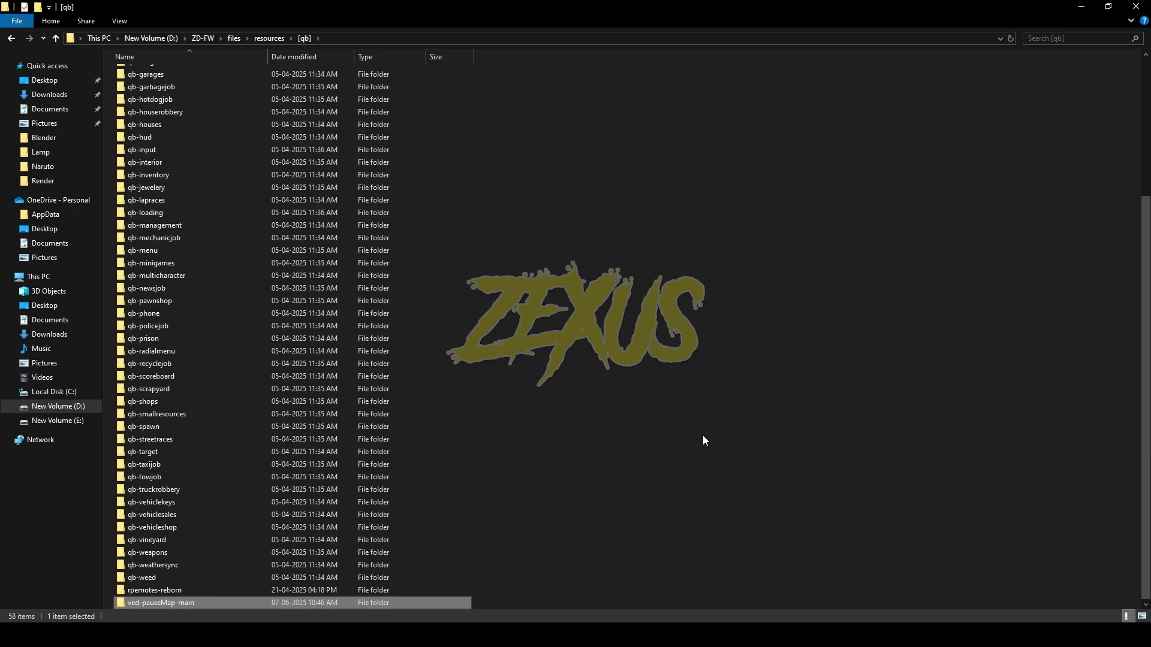
{"action": "key", "text": "F2"}
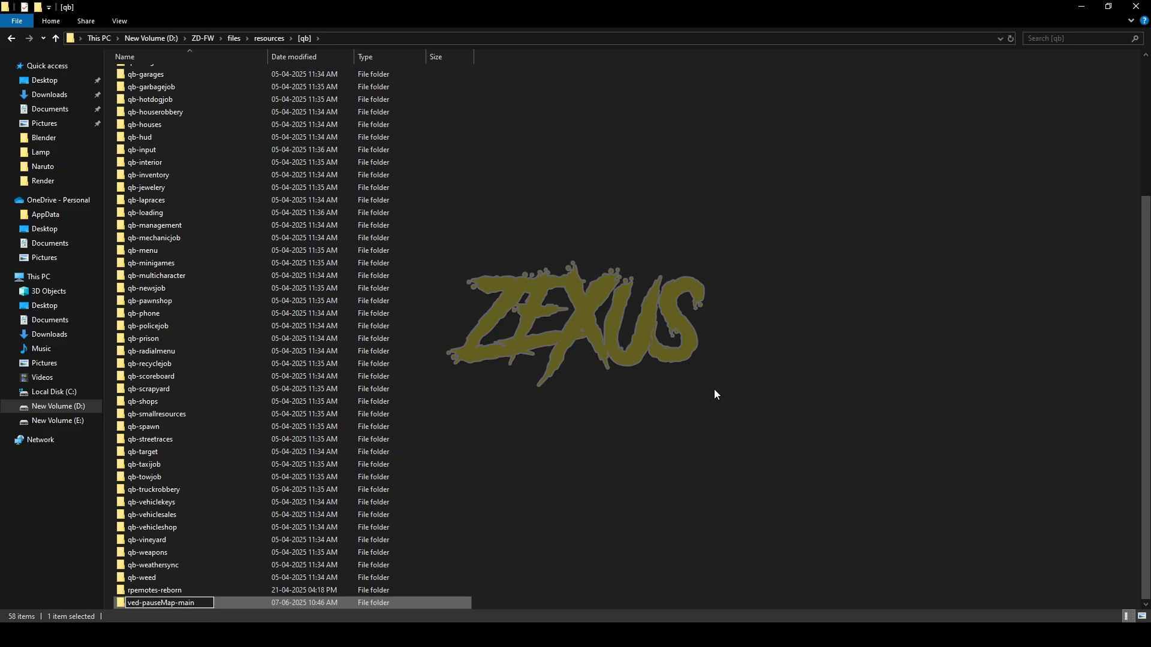
{"action": "key", "text": "Return"}
{"action": "key", "text": "Return"}
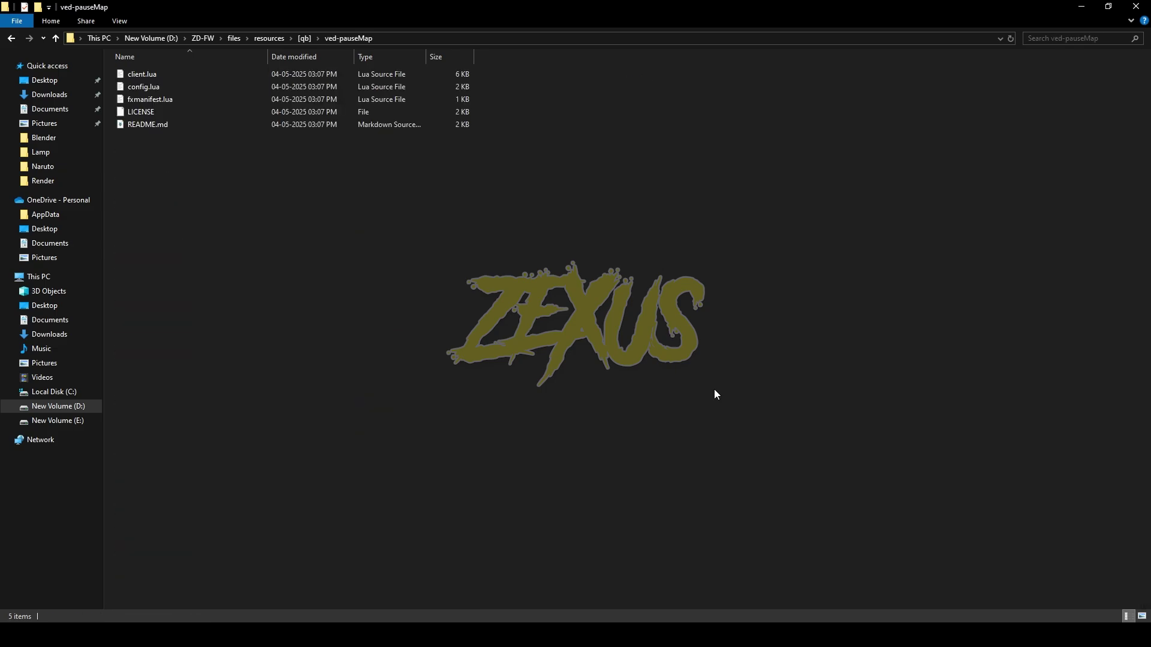
Step: Open ved-pauseMap's config.lua in VS Code to review its map model, animation and auto-close settings
{"action": "double_click", "coordinate": [153, 87]}
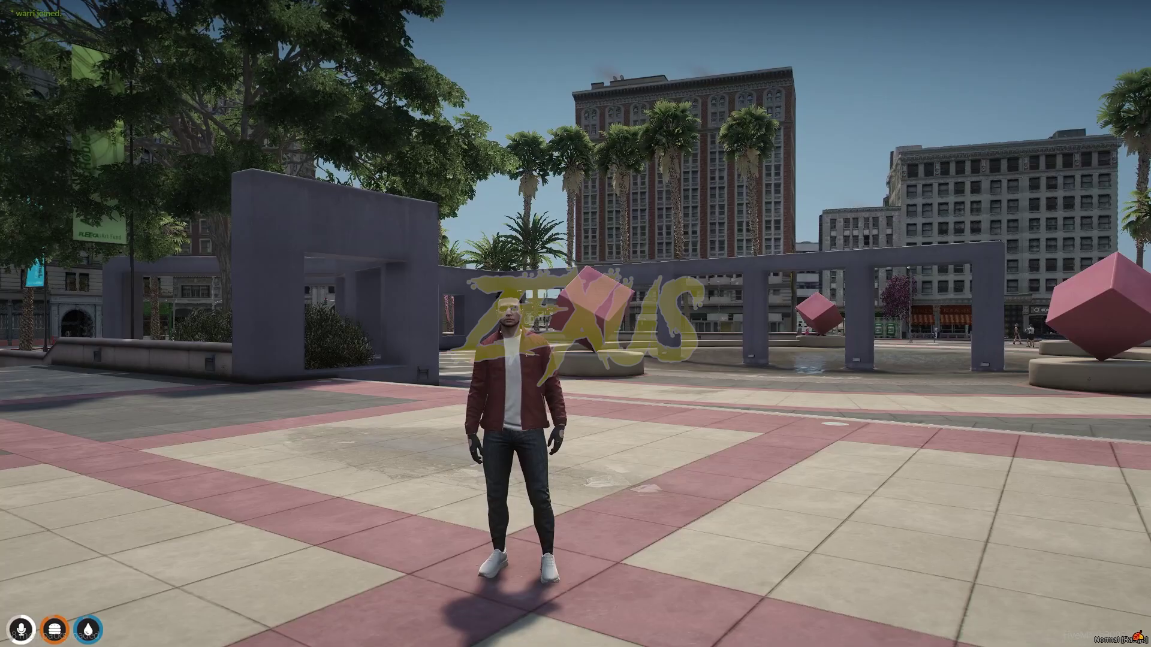
{"action": "key", "text": "Escape"}
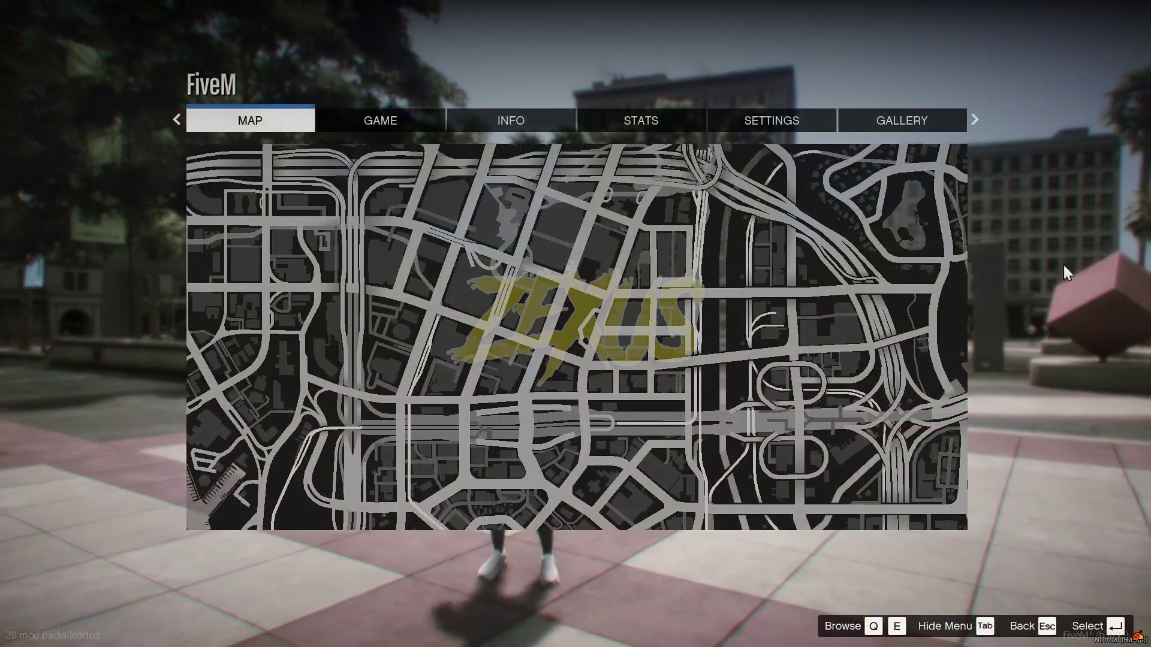
{"action": "key", "text": "Return"}
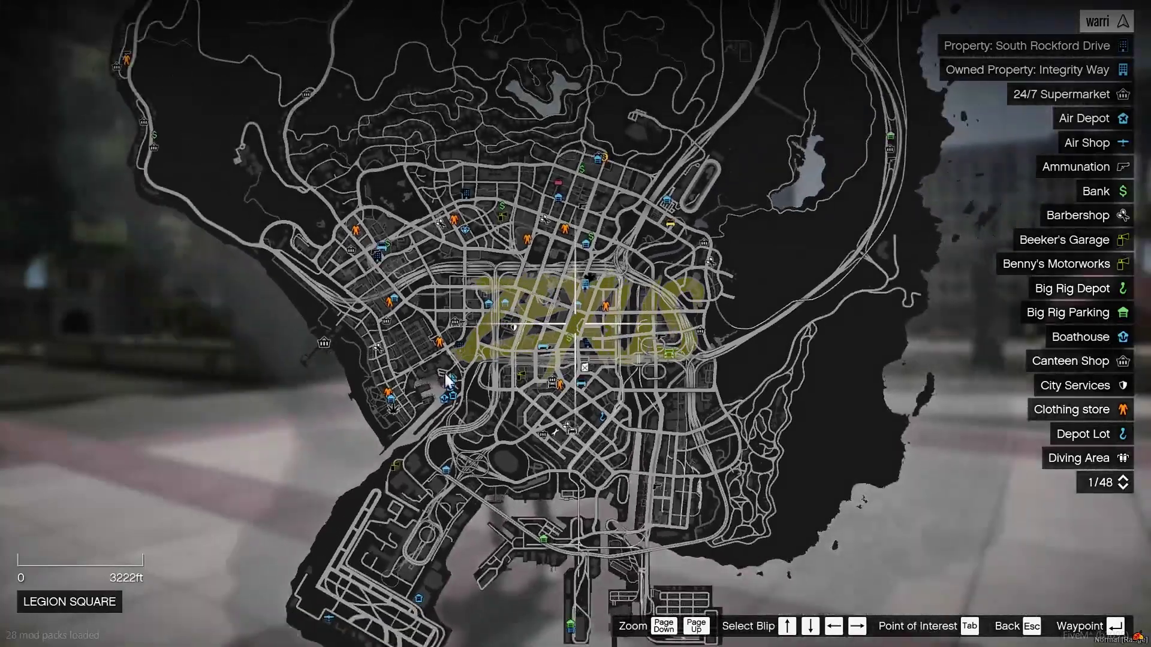
{"action": "key", "text": "Escape"}
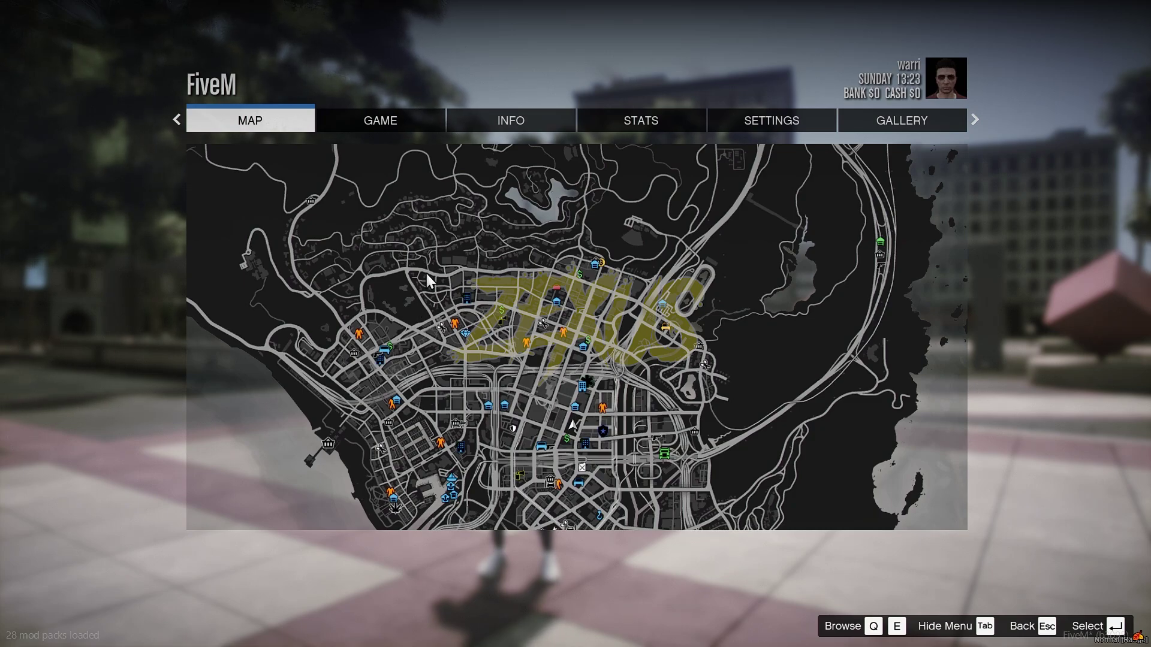
{"action": "key", "text": "Escape"}
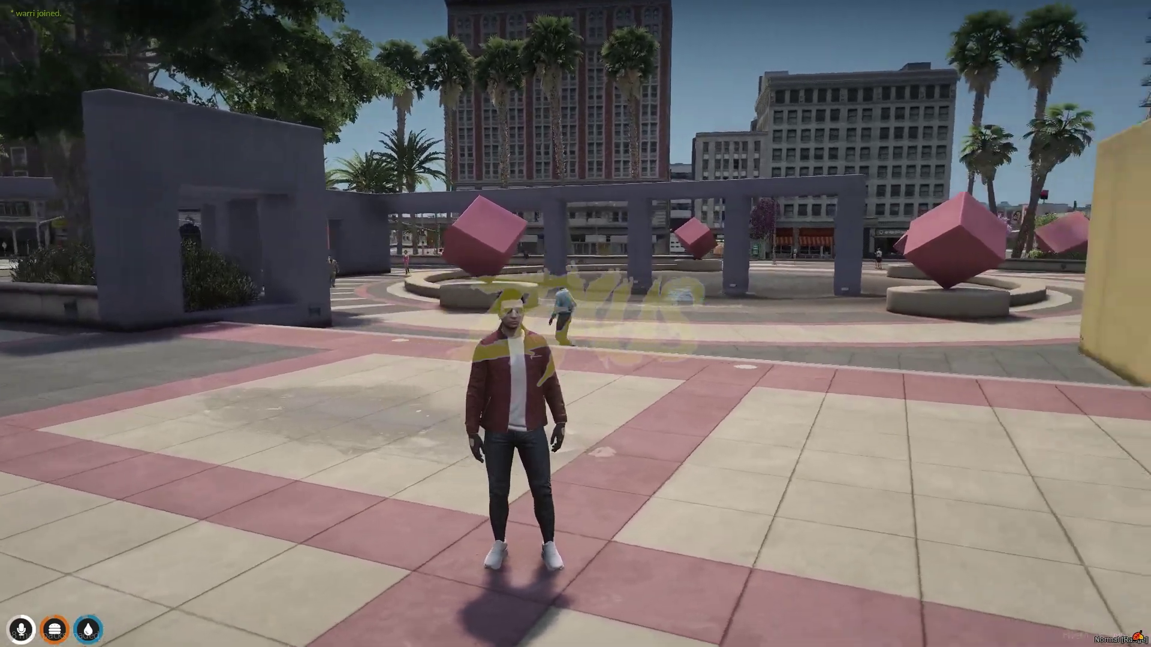
{"action": "key", "text": "Escape"}
{"action": "key", "text": "Escape"}
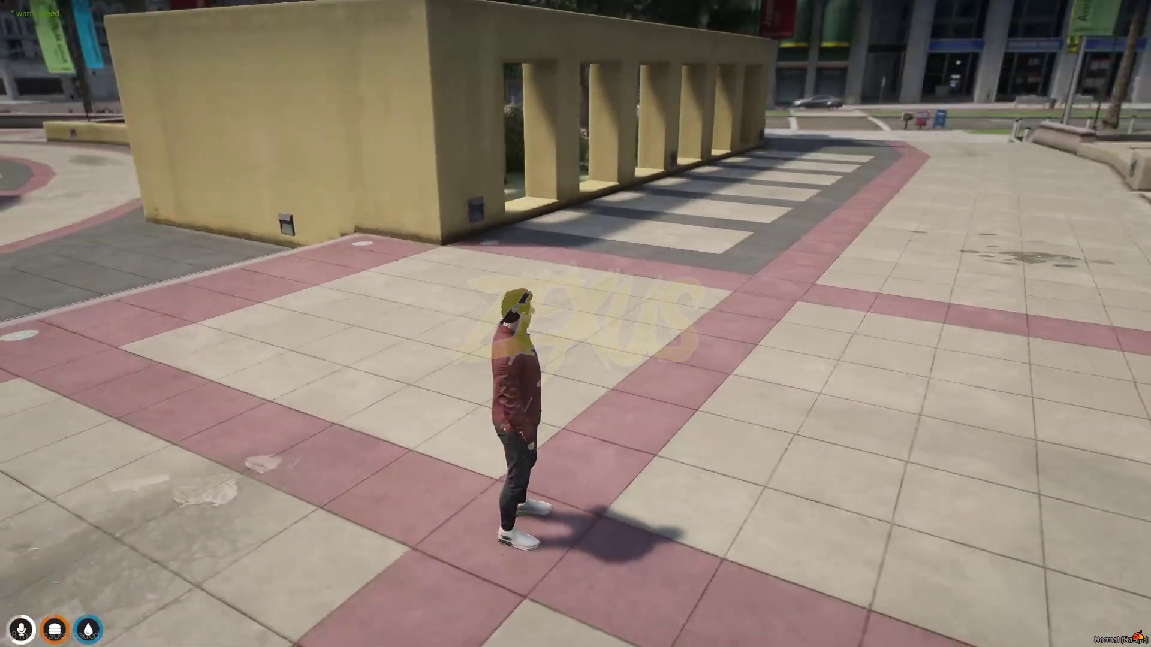
{"action": "left_click_drag", "start_coordinate": [576, 325], "coordinate": [576, 450]}
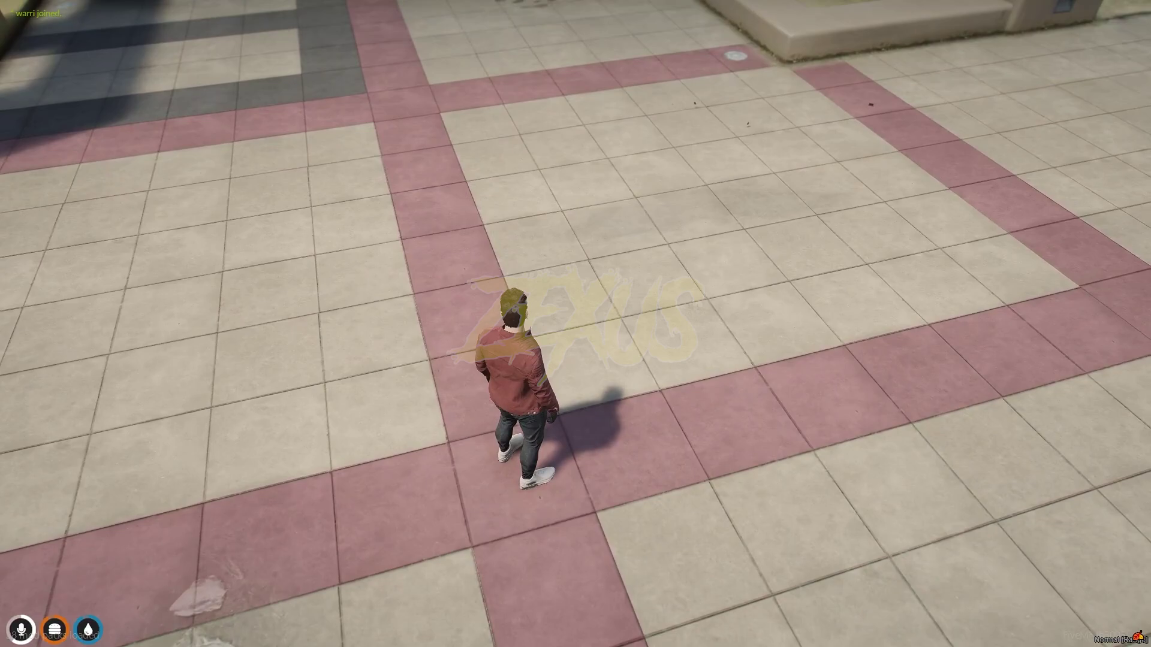
{"action": "key", "text": "Escape"}
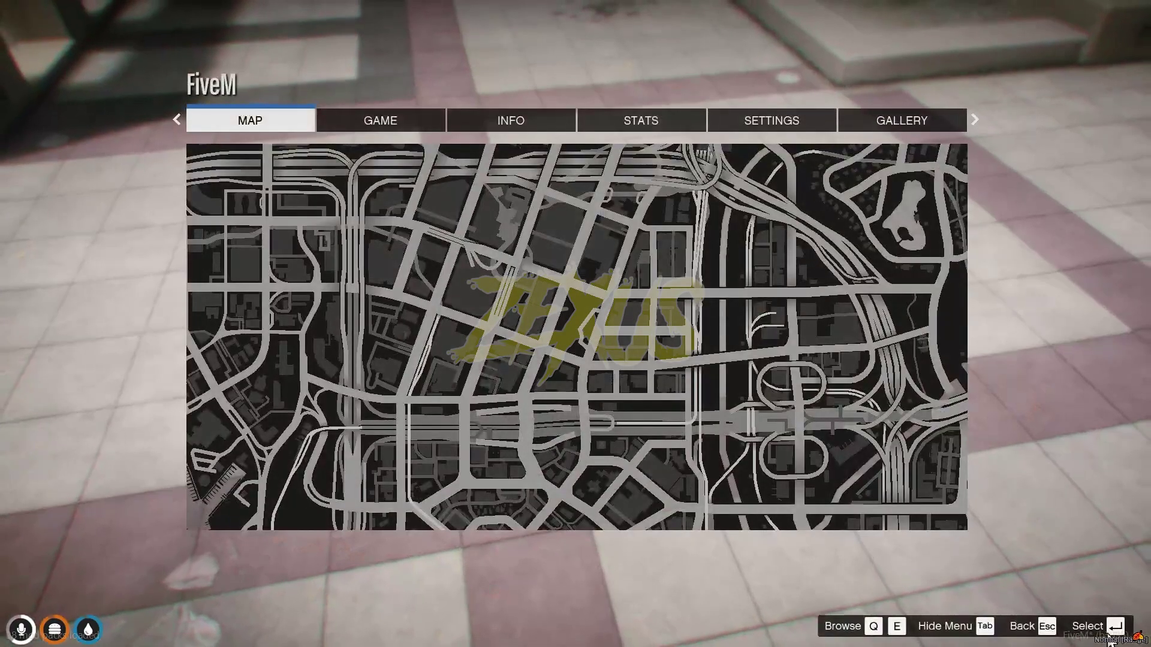
{"action": "key", "text": "Escape"}
{"action": "key", "text": "Escape"}
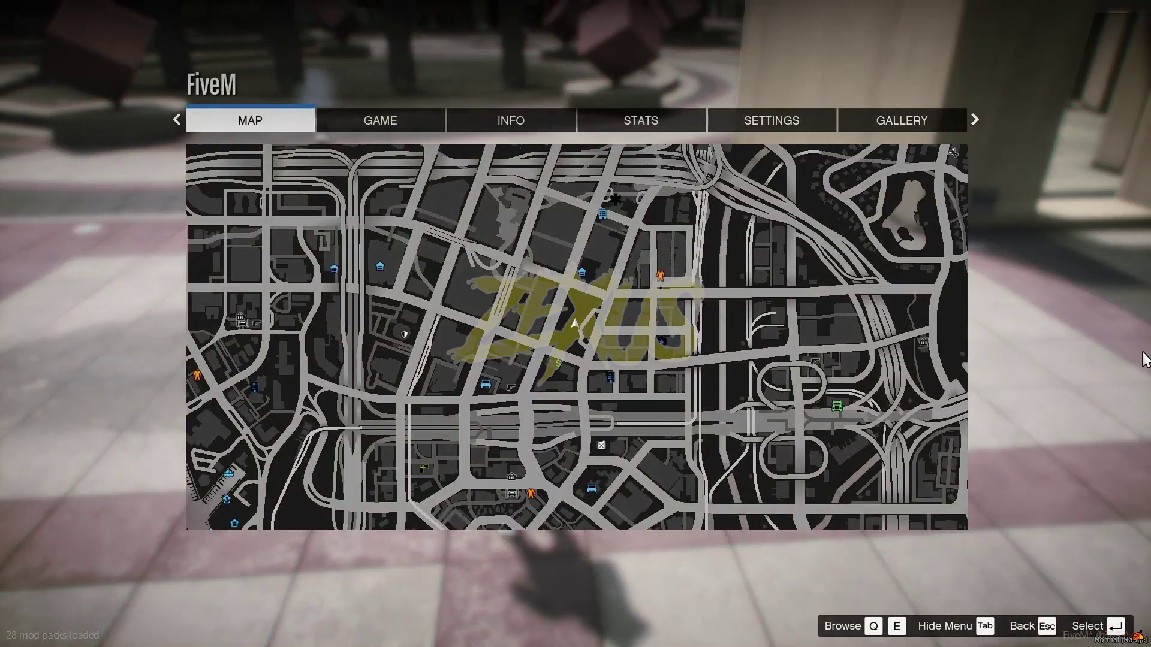
{"action": "key", "text": "Escape"}
{"action": "left_click_drag", "start_coordinate": [576, 324], "coordinate": [450, 325]}
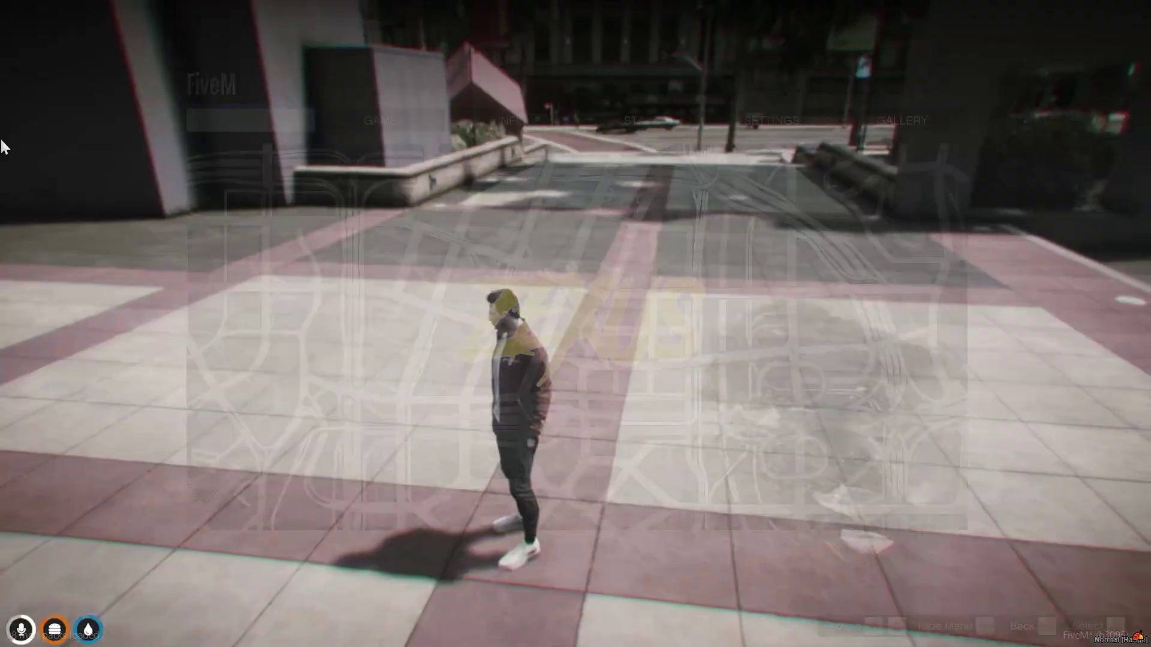
{"action": "key", "text": "Escape"}
{"action": "key", "text": "Escape"}
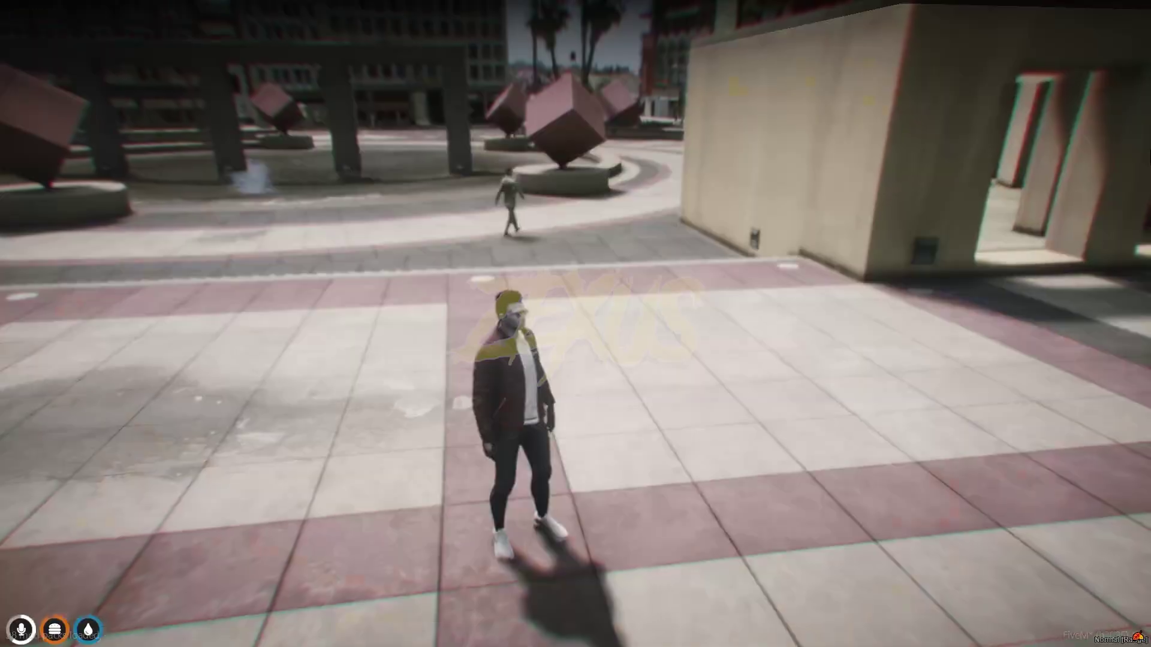
{"action": "key", "text": "Escape"}
{"action": "key", "text": "Escape"}
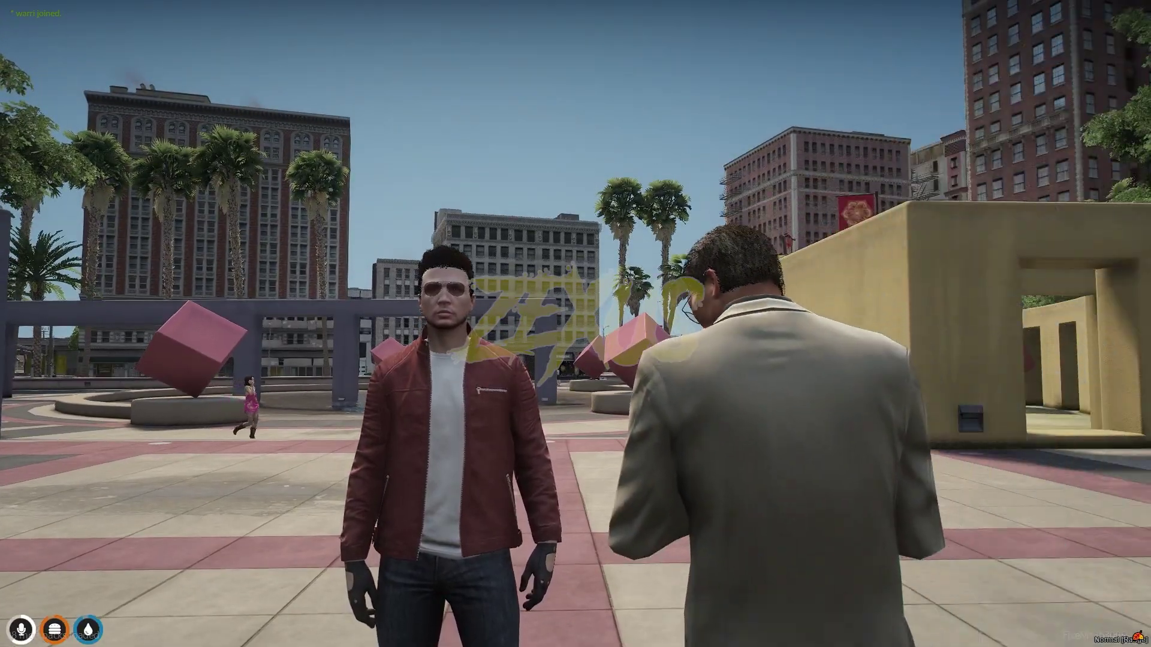